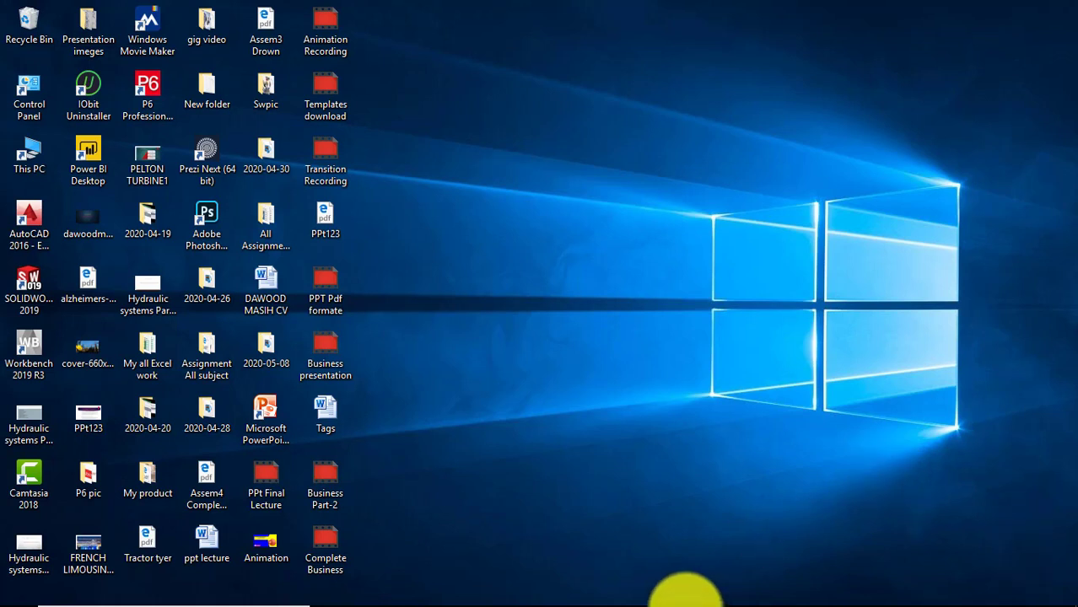
- Switch to Primavera P6 and view the activities as a table only, returning to the Gantt chart view
{"action": "left_click", "coordinate": [440, 594]}
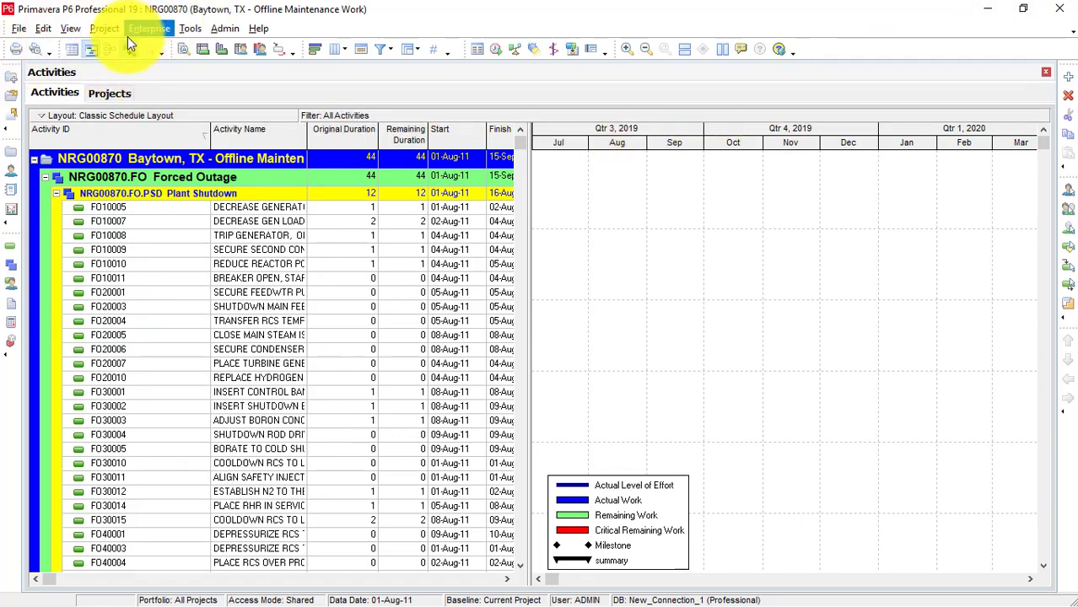
{"action": "left_click", "coordinate": [75, 49]}
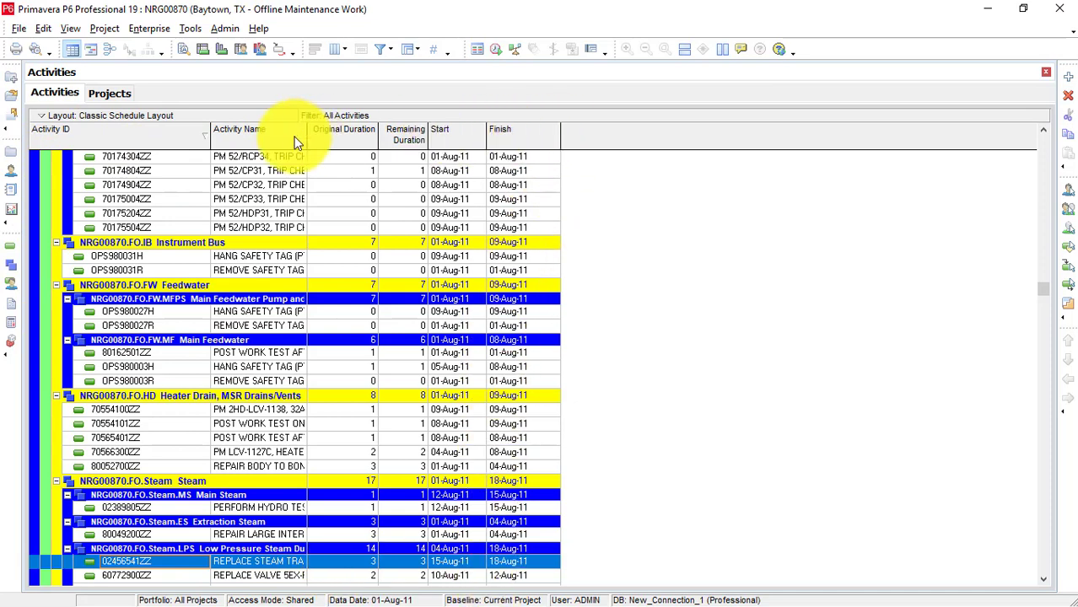
{"action": "left_click", "coordinate": [90, 50]}
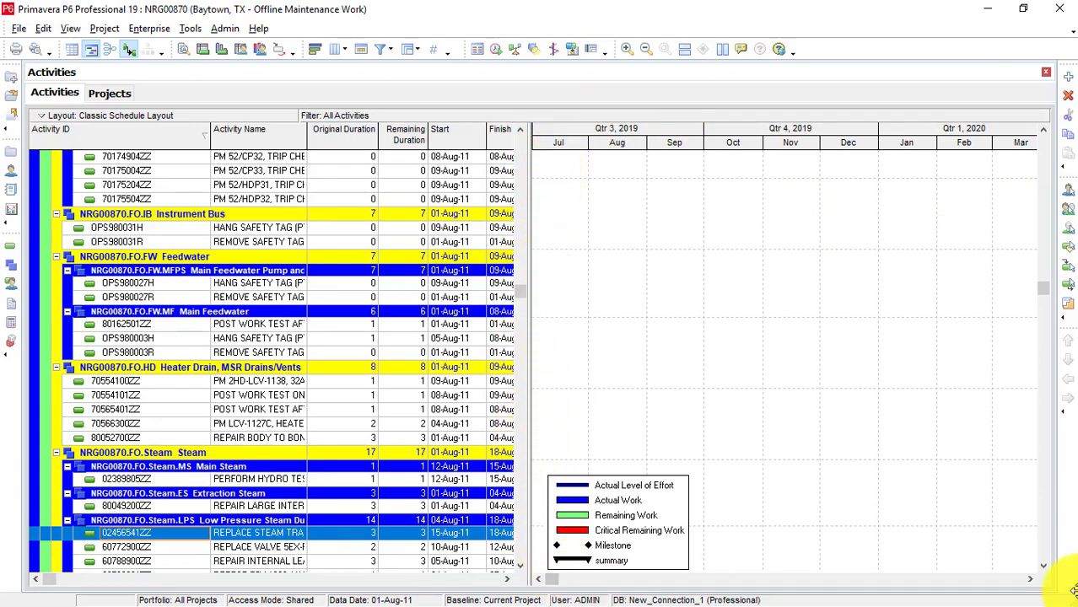
- Start a new project and assign it to the Engineering & Construction (E&C) EPS level
{"action": "left_click", "coordinate": [16, 31]}
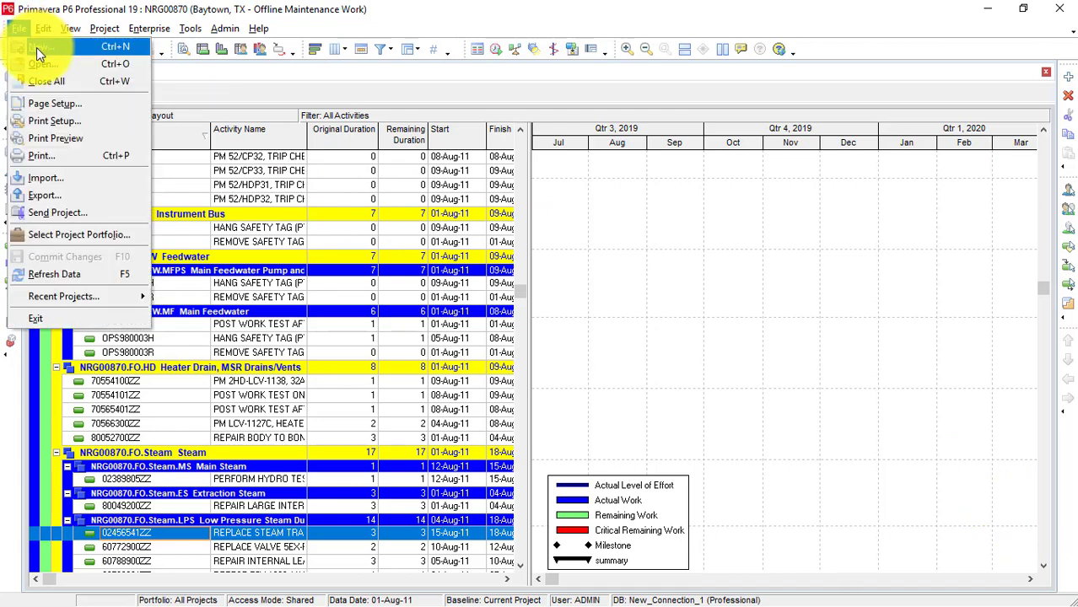
{"action": "left_click", "coordinate": [36, 48]}
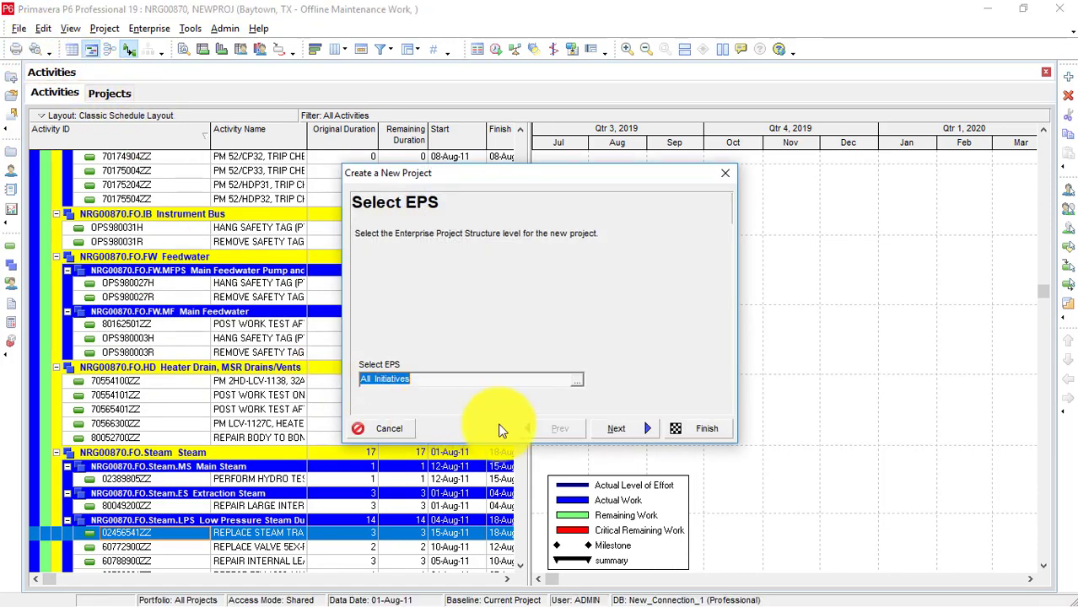
{"action": "left_click", "coordinate": [576, 381]}
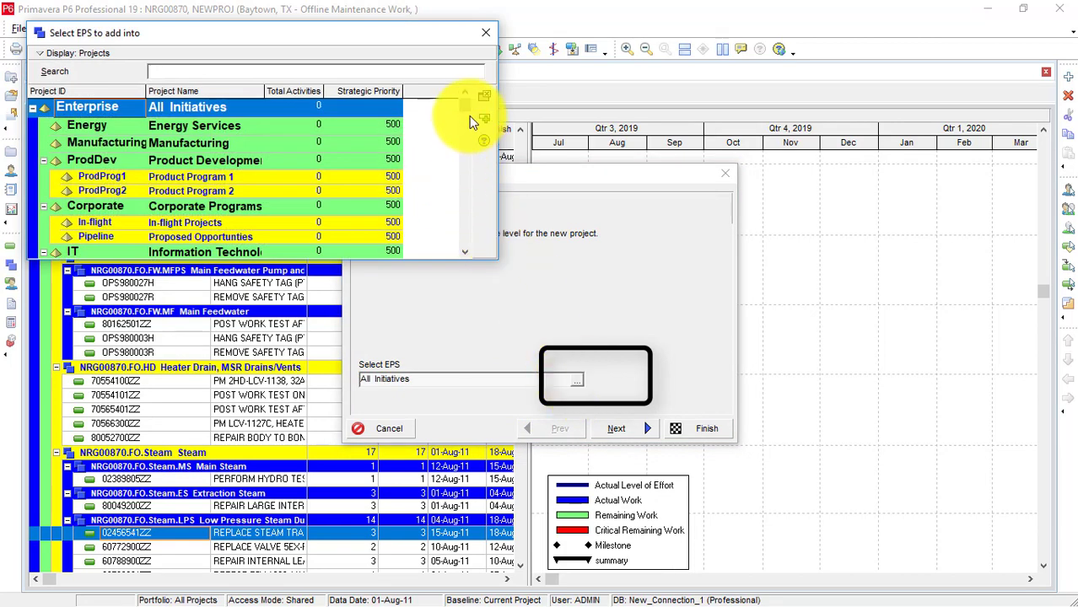
{"action": "left_click_drag", "start_coordinate": [469, 107], "coordinate": [473, 247]}
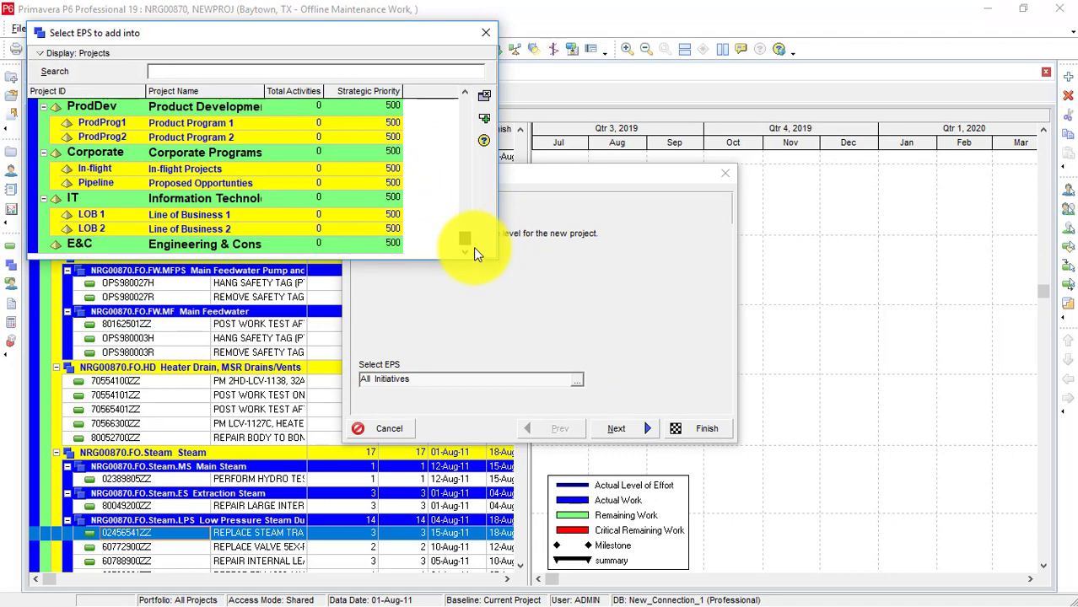
{"action": "left_click", "coordinate": [255, 245]}
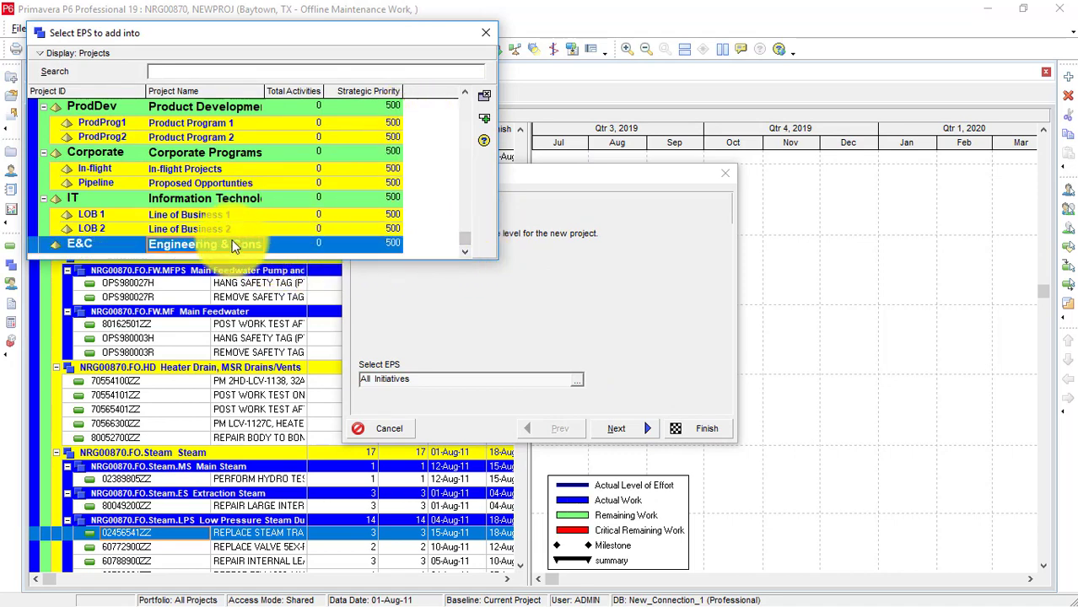
{"action": "left_click", "coordinate": [482, 119]}
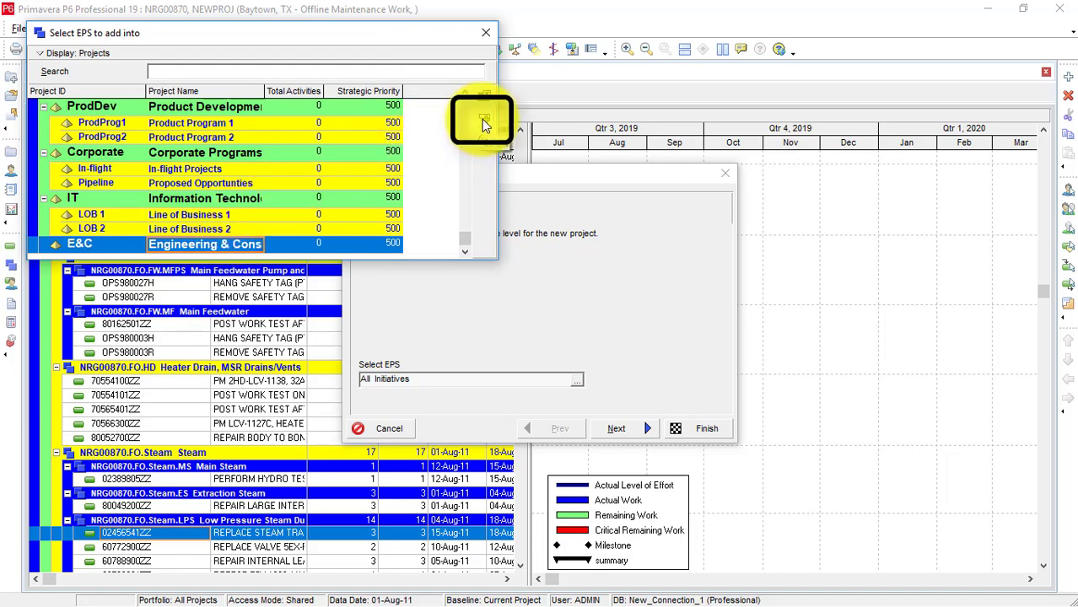
{"action": "left_click", "coordinate": [481, 118]}
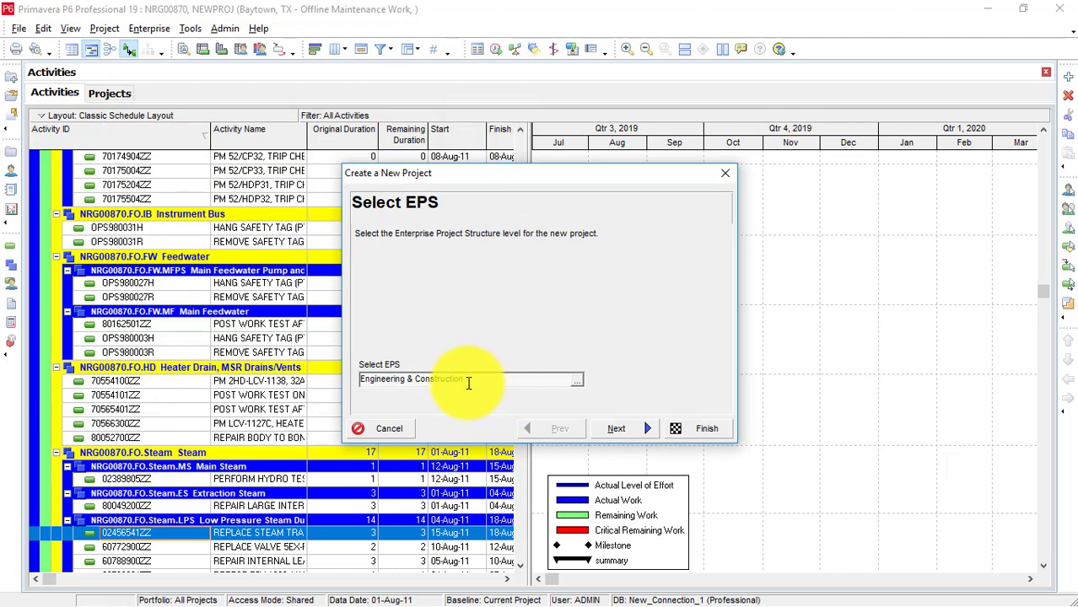
{"action": "left_click_drag", "start_coordinate": [460, 378], "coordinate": [351, 379]}
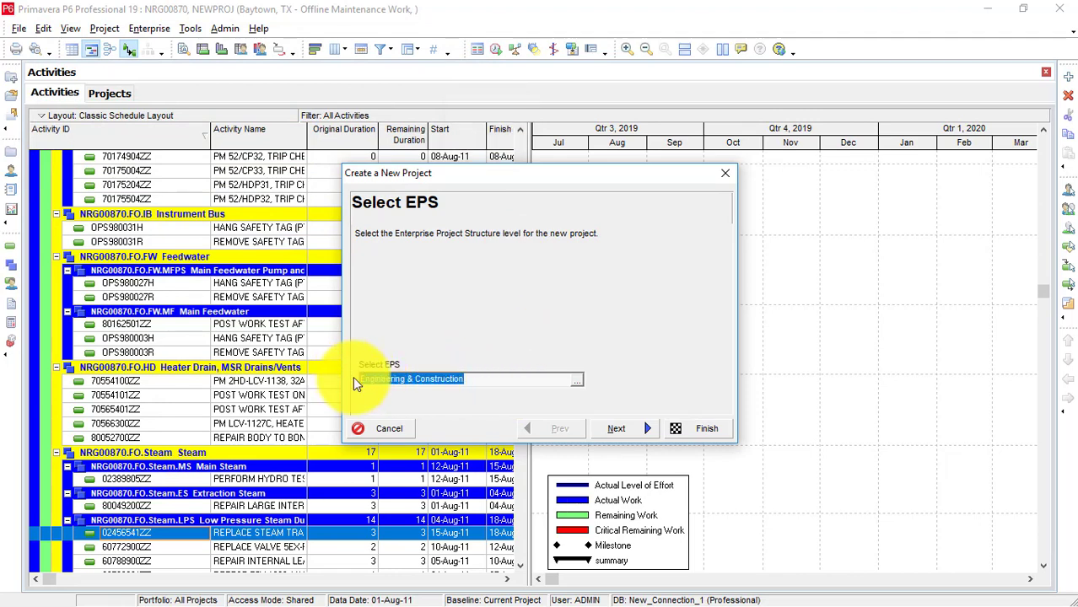
{"action": "left_click", "coordinate": [505, 384]}
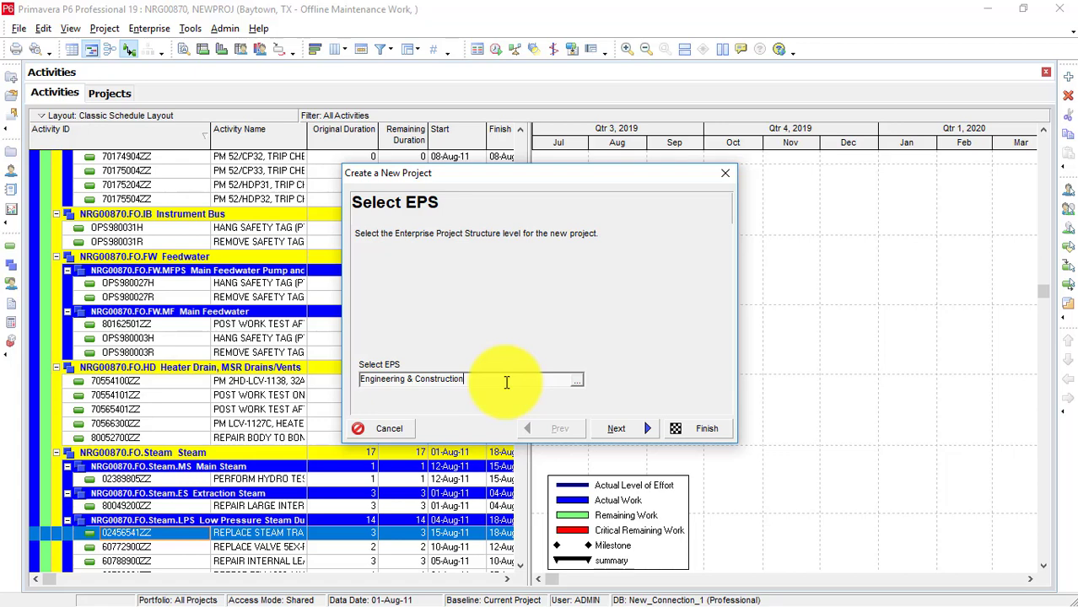
{"action": "left_click", "coordinate": [616, 426]}
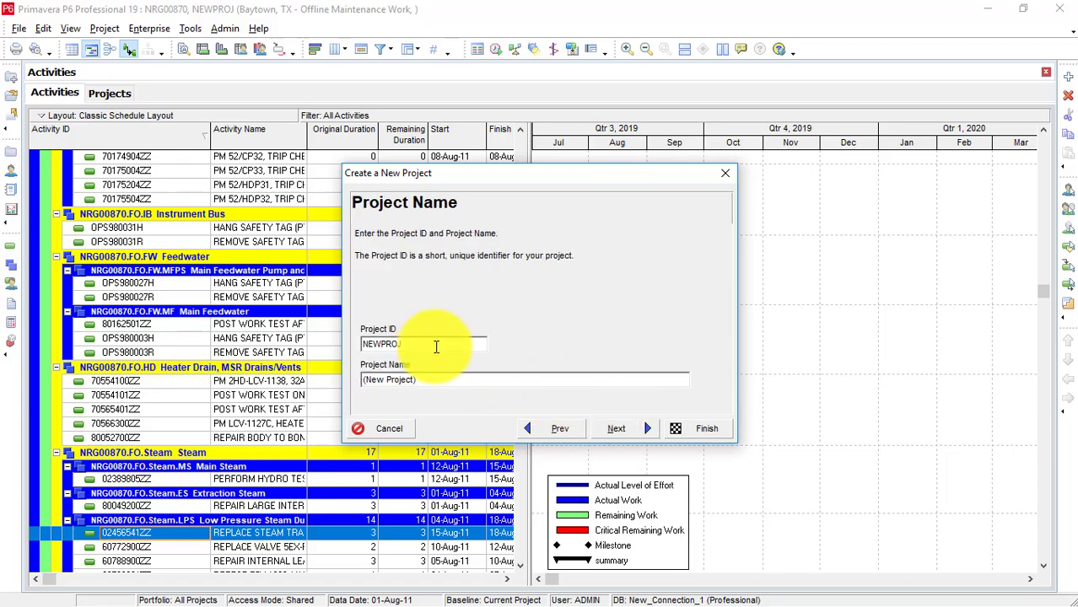
- Set the new project's ID to TMP 426 and its name to "Turbine Maintennace Project 426"
{"action": "left_click_drag", "start_coordinate": [432, 343], "coordinate": [350, 343]}
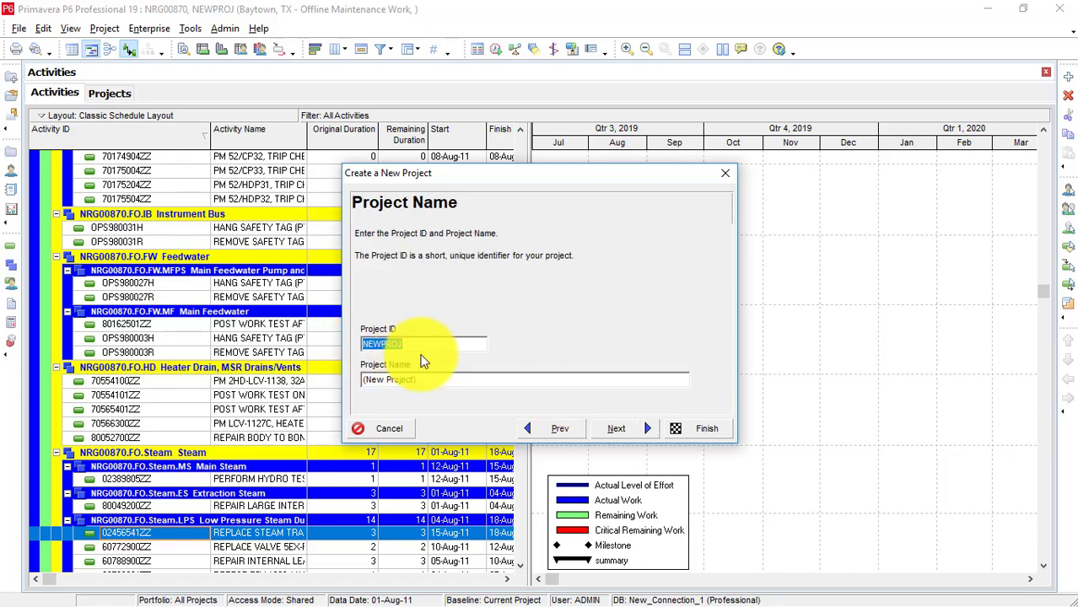
{"action": "key", "text": "BackSpace"}
{"action": "type", "text": "TM"}
{"action": "type", "text": "426"}
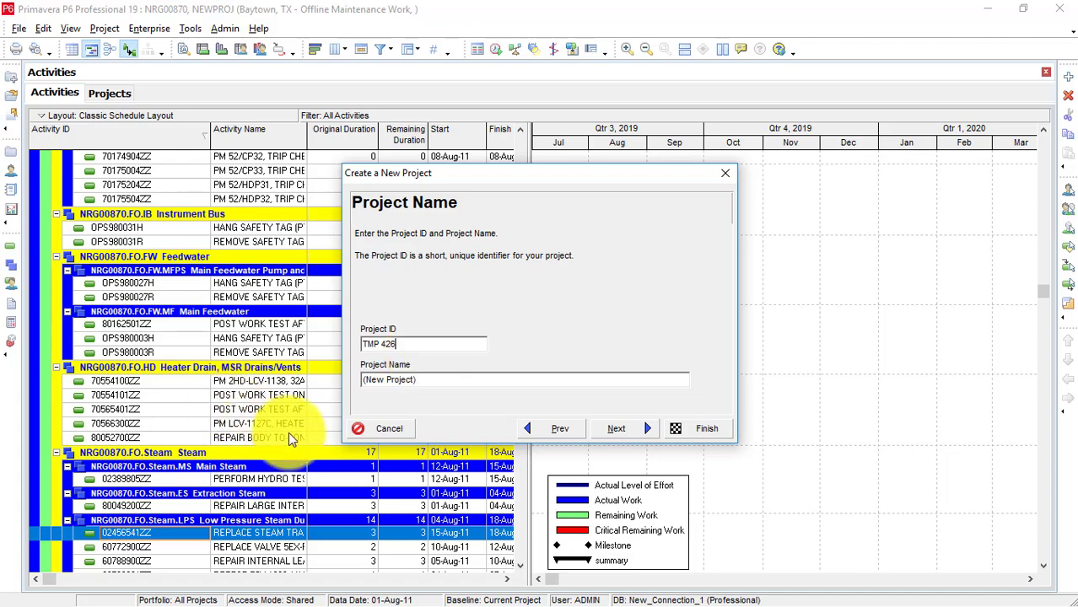
{"action": "left_click_drag", "start_coordinate": [427, 380], "coordinate": [346, 376]}
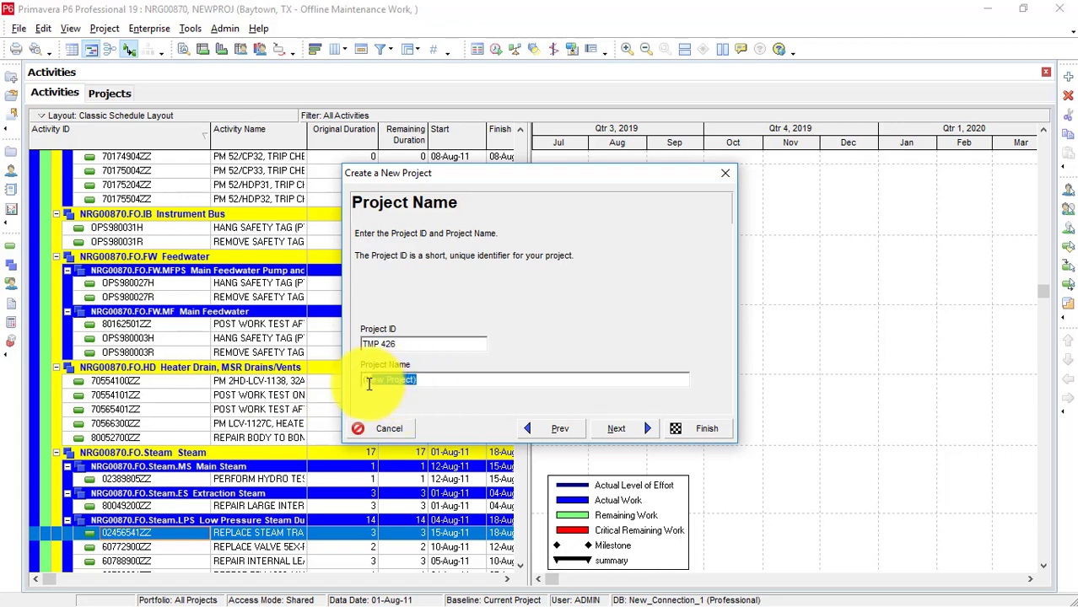
{"action": "key", "text": "BackSpace"}
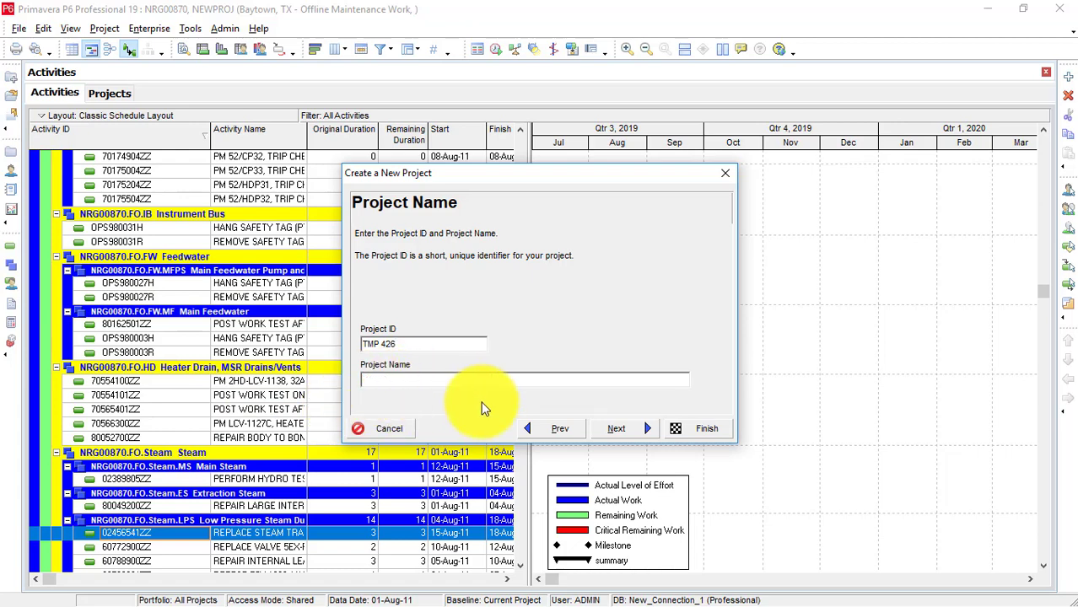
{"action": "type", "text": "Tu"}
{"action": "type", "text": "rbine Maintennace Project 426"}
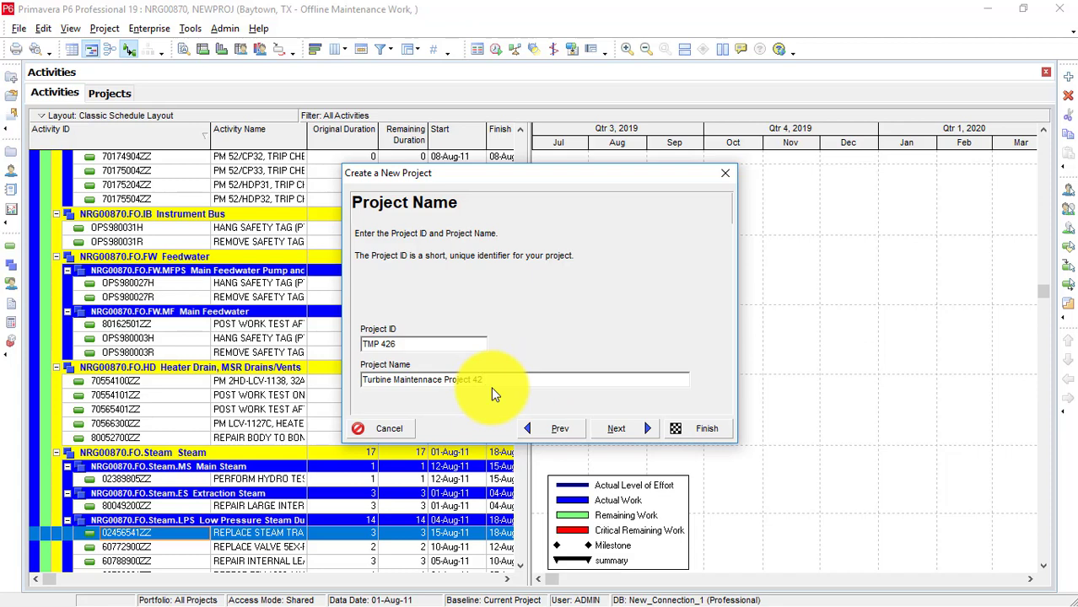
{"action": "left_click", "coordinate": [621, 430]}
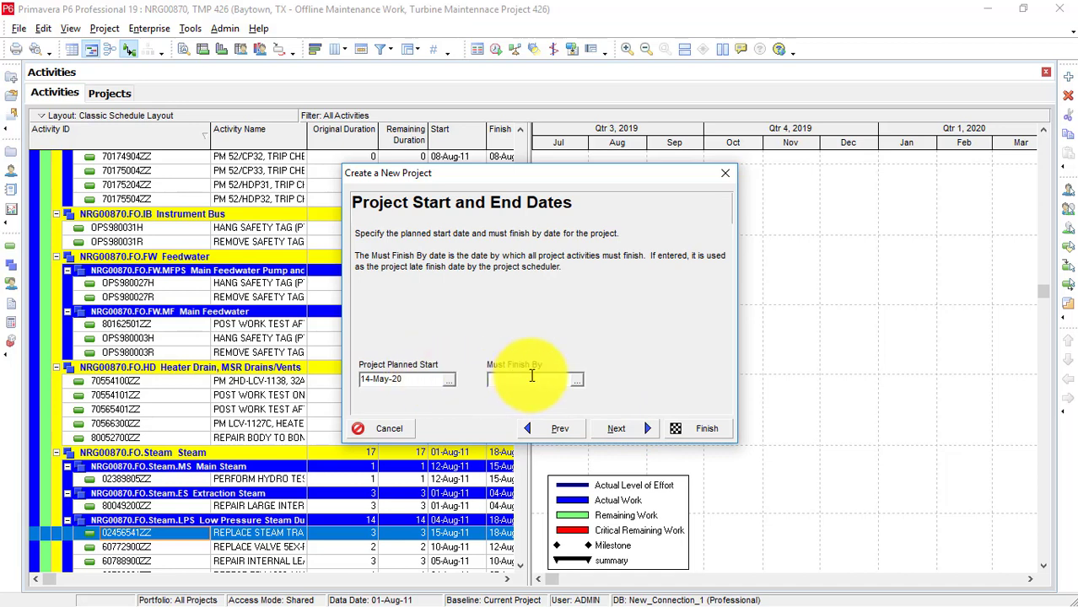
- Set the project's Must Finish By date to 23-May-20, keeping the planned start of 14-May-20
{"action": "left_click", "coordinate": [577, 381]}
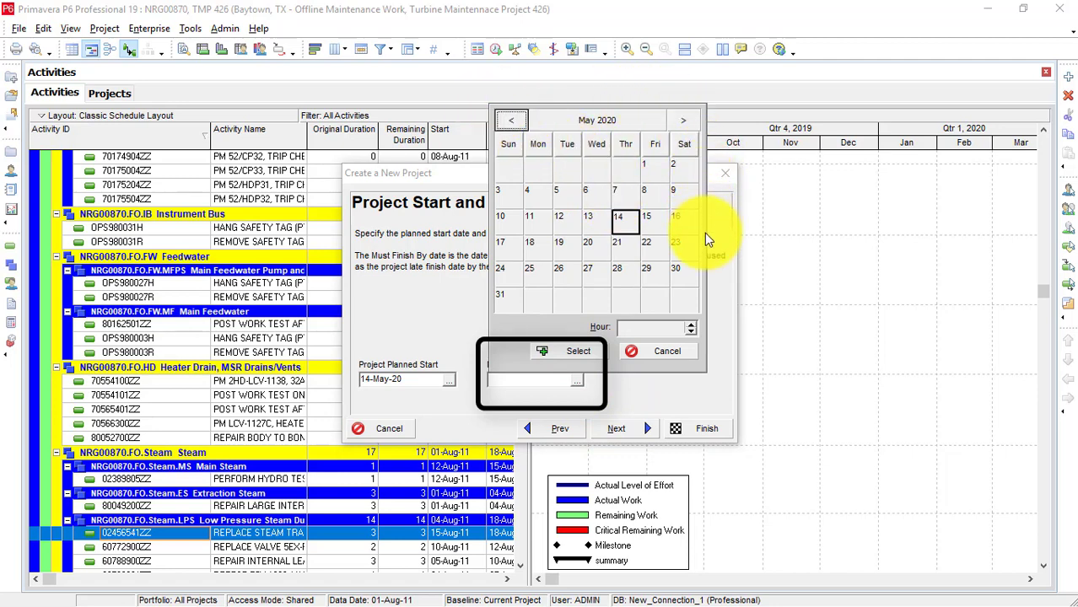
{"action": "left_click", "coordinate": [683, 119]}
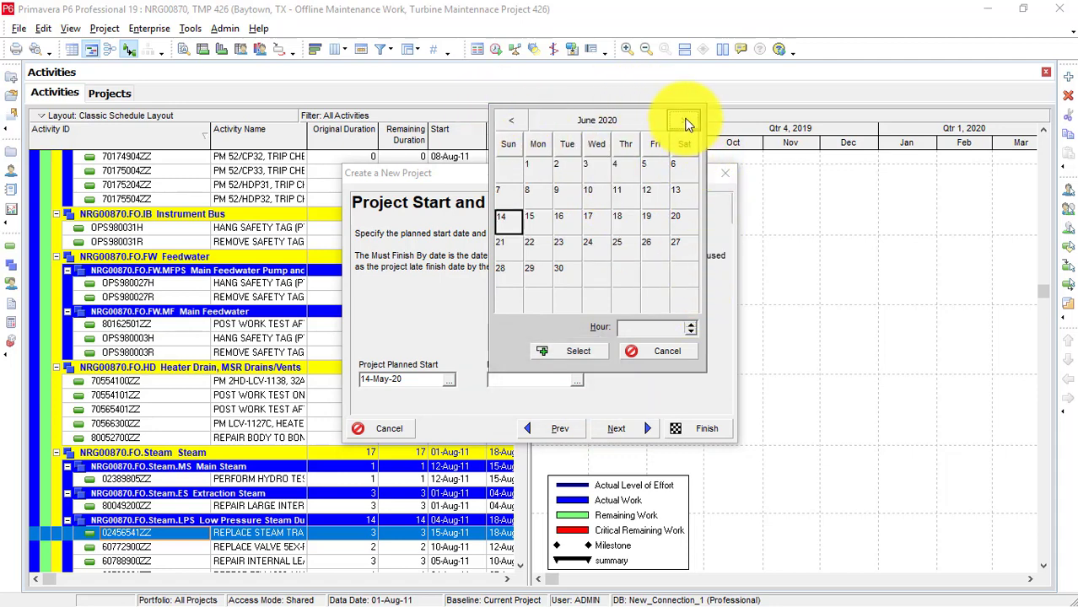
{"action": "left_click", "coordinate": [513, 123]}
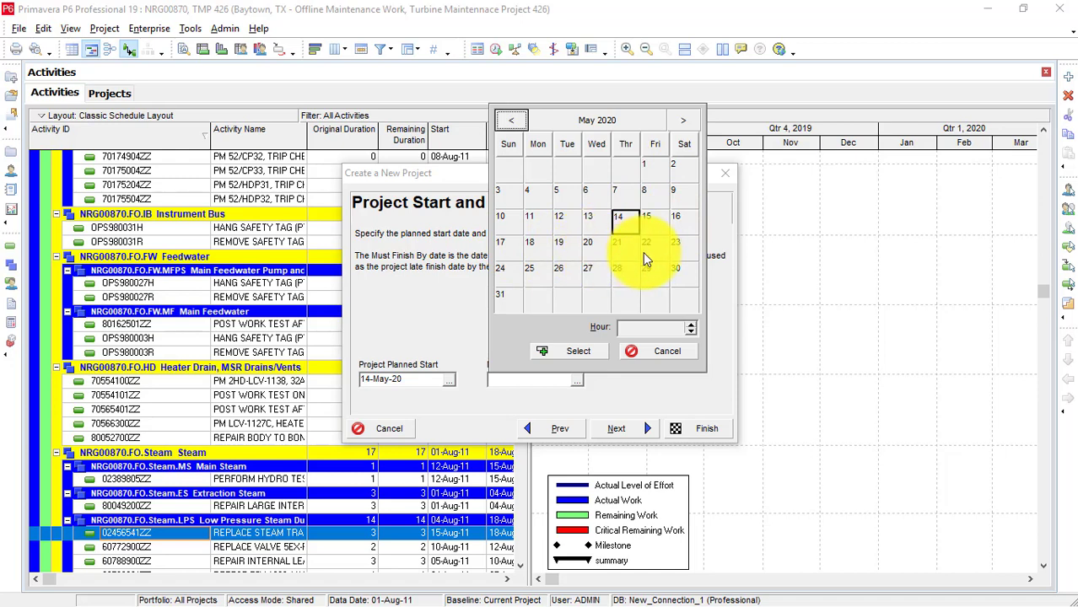
{"action": "left_click", "coordinate": [681, 247]}
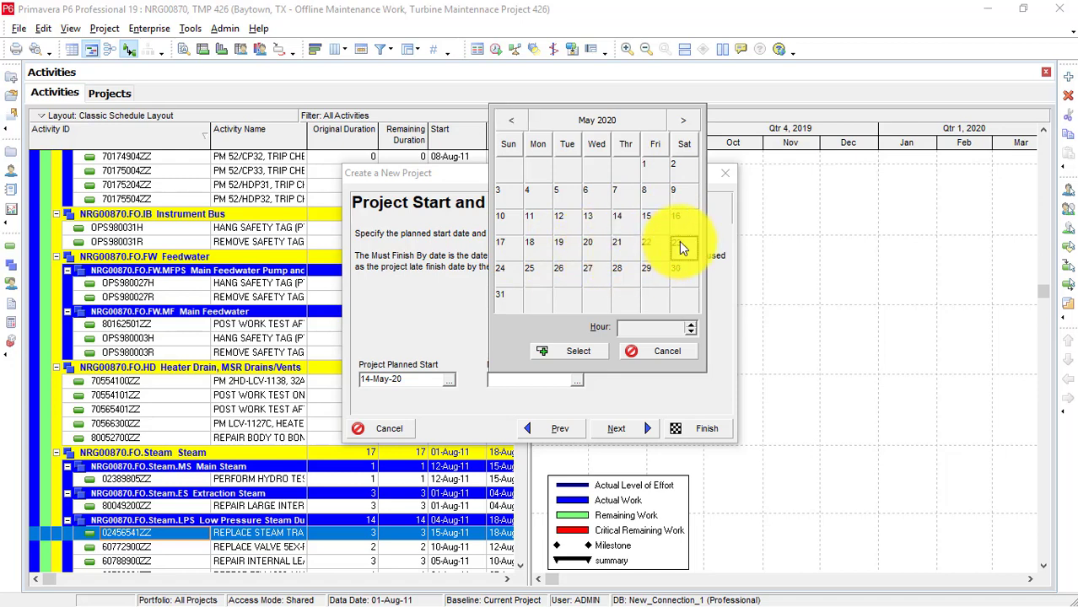
{"action": "left_click", "coordinate": [564, 354]}
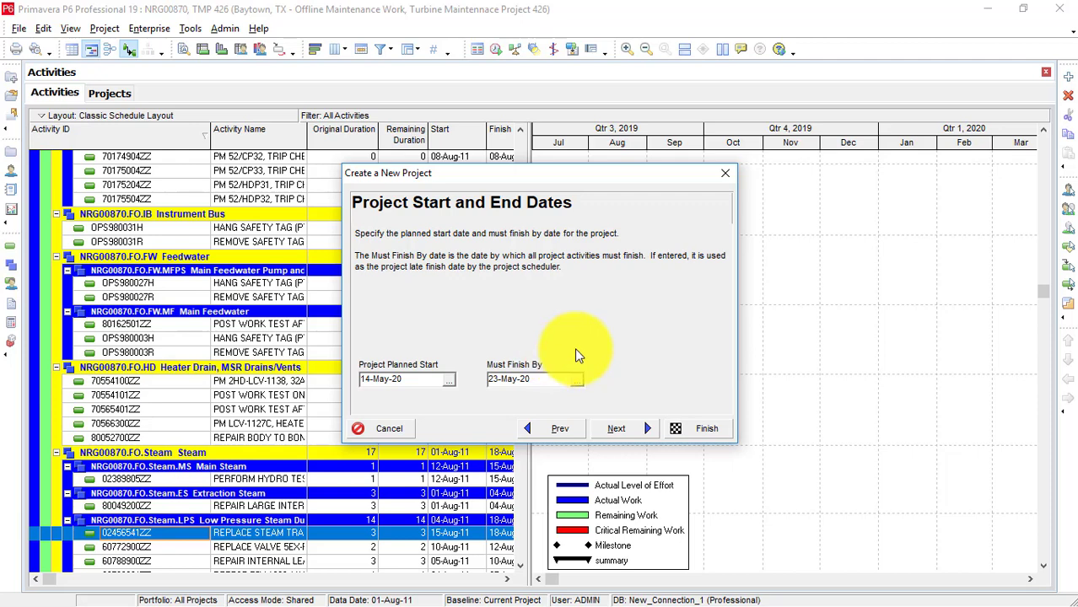
{"action": "left_click", "coordinate": [617, 429]}
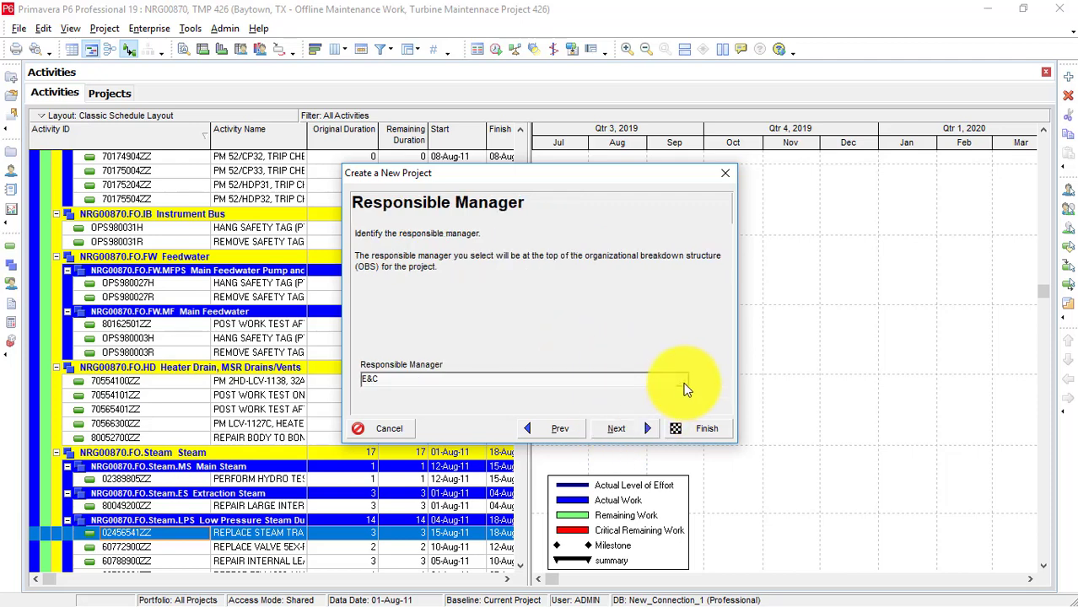
- Keep E&C as responsible manager and Standard Rate as the rate type, and finish creating the project
{"action": "left_click", "coordinate": [619, 430]}
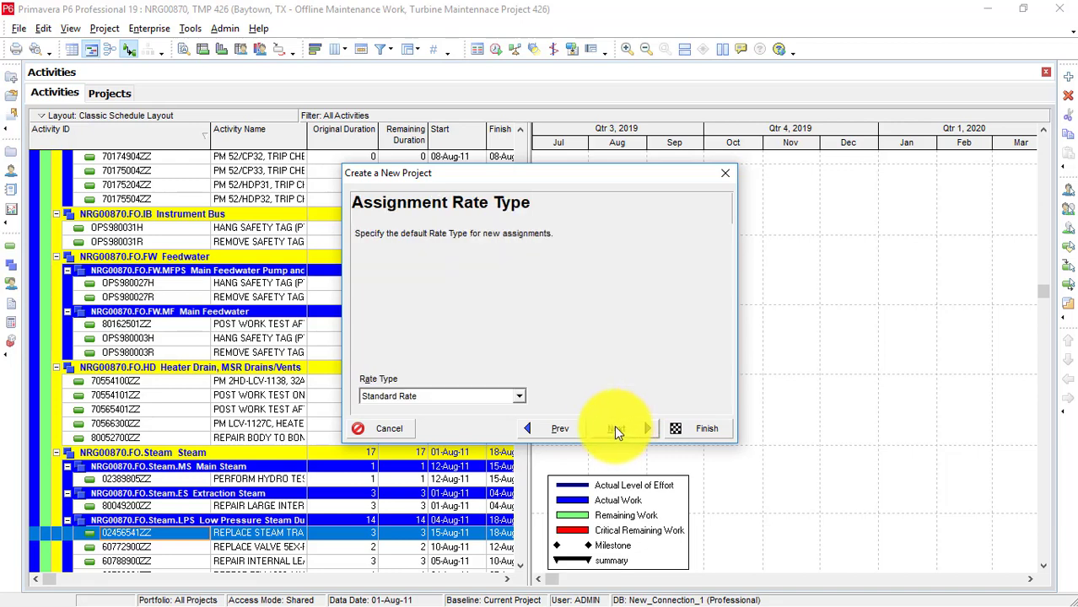
{"action": "left_click", "coordinate": [517, 397]}
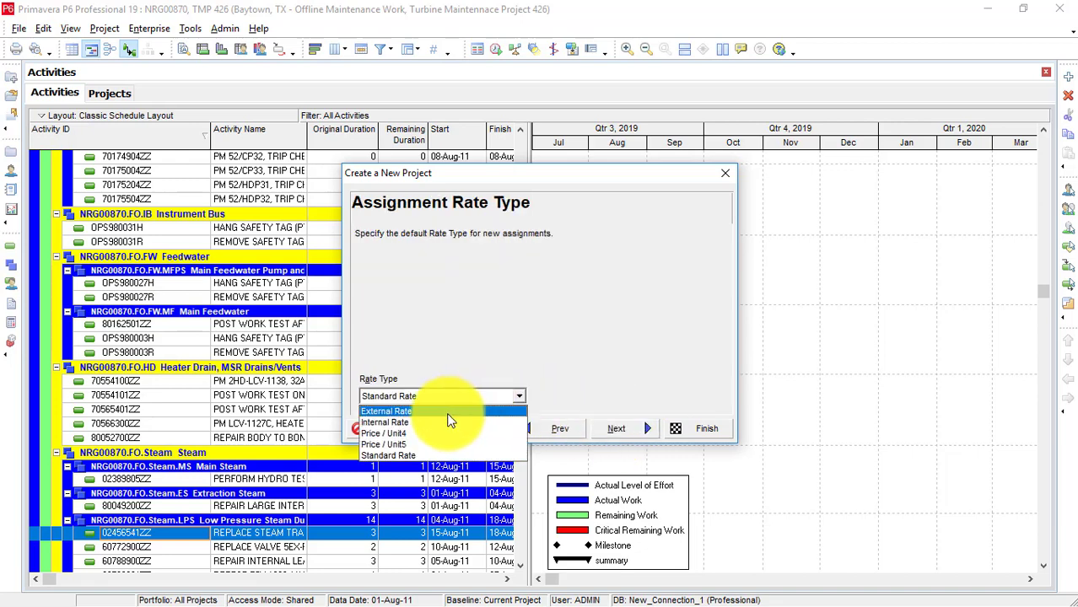
{"action": "left_click", "coordinate": [502, 396]}
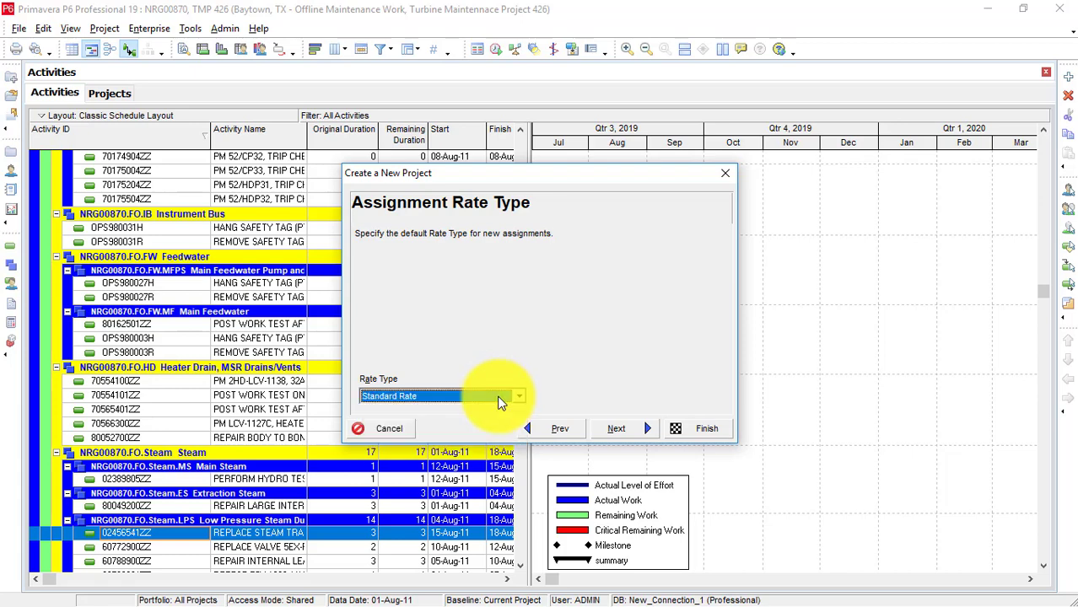
{"action": "left_click", "coordinate": [623, 432]}
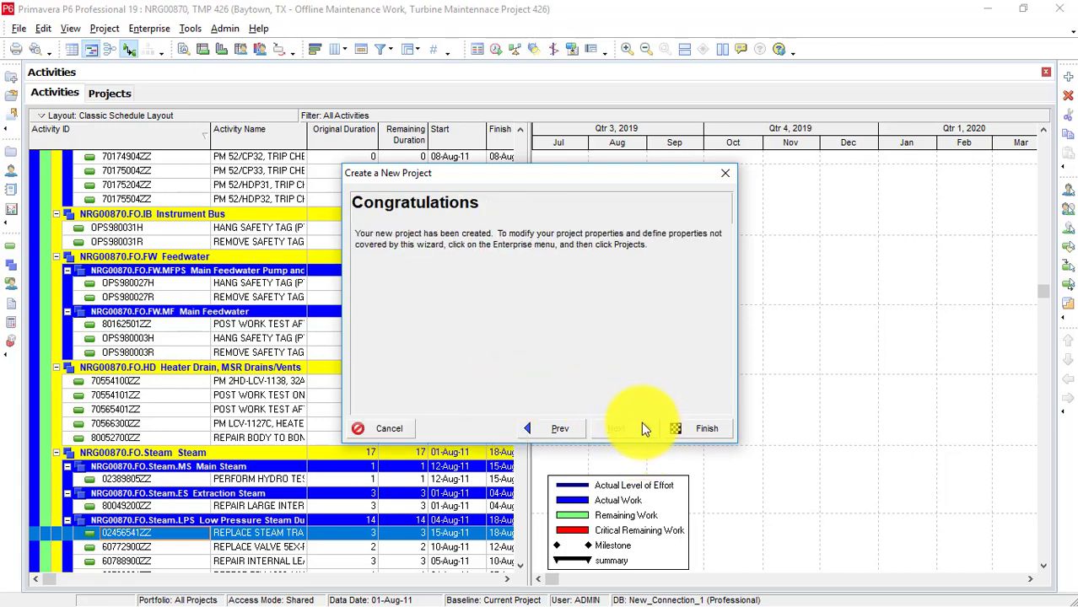
{"action": "left_click", "coordinate": [687, 437]}
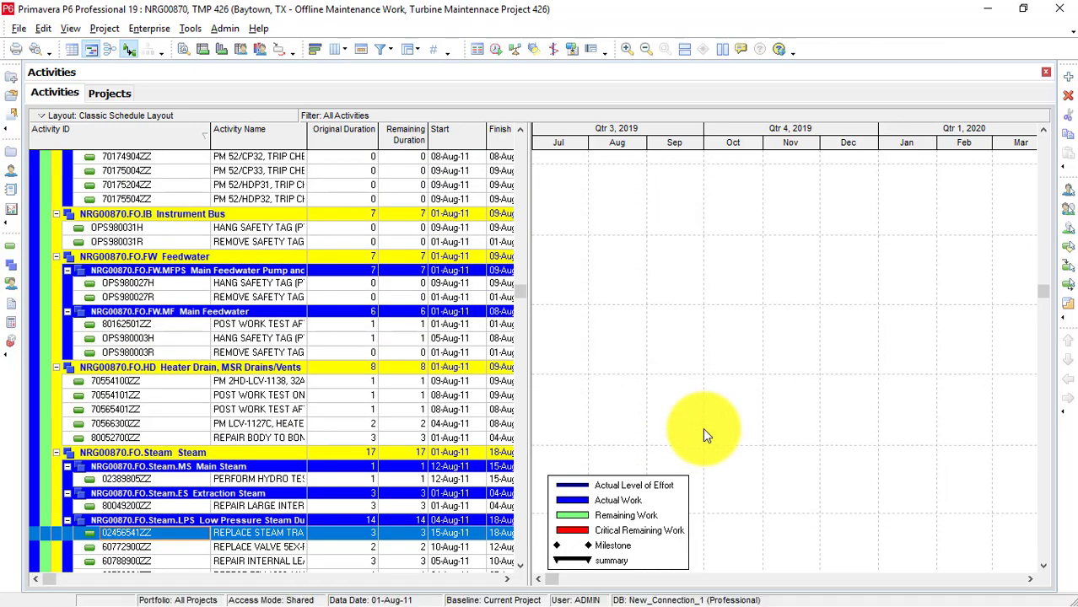
- Open the TMP 426 turbine project from the E&C group of the project list
{"action": "left_click", "coordinate": [20, 29]}
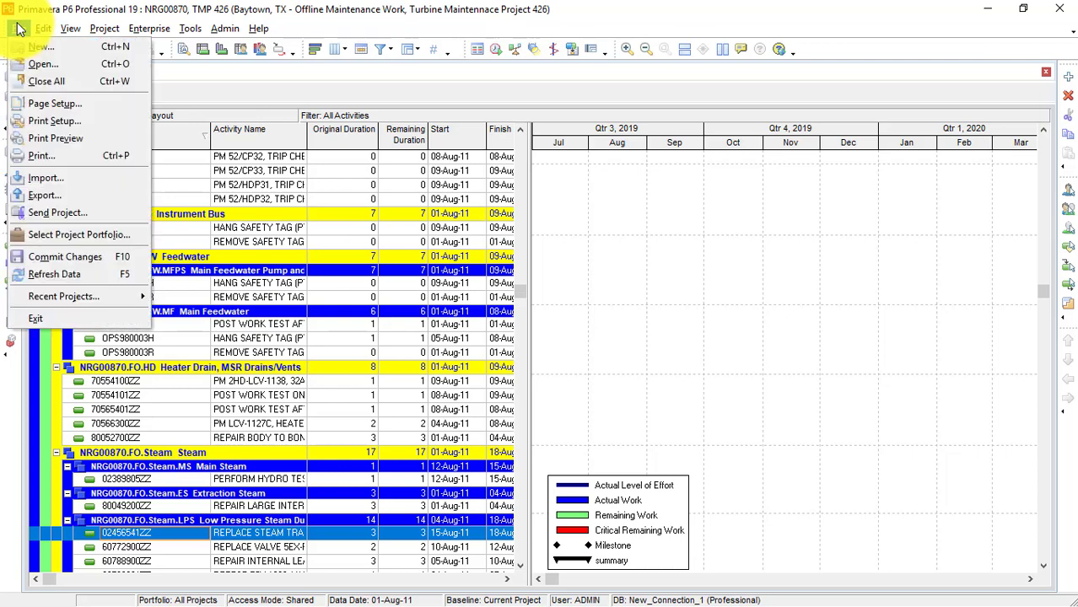
{"action": "left_click", "coordinate": [39, 64]}
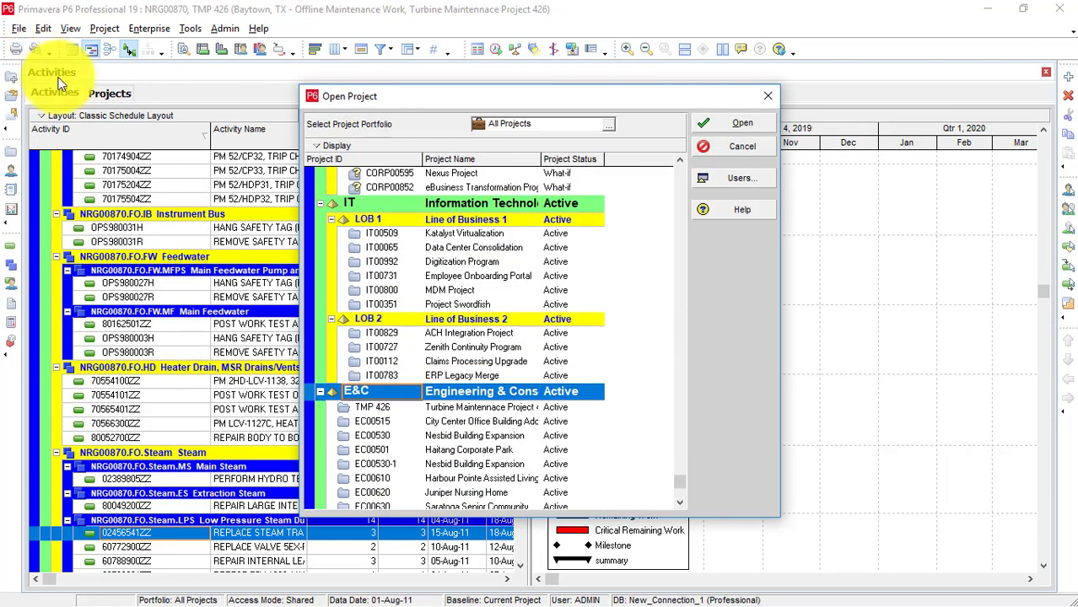
{"action": "scroll", "coordinate": [467, 290], "scroll_direction": "down", "scroll_amount": 1}
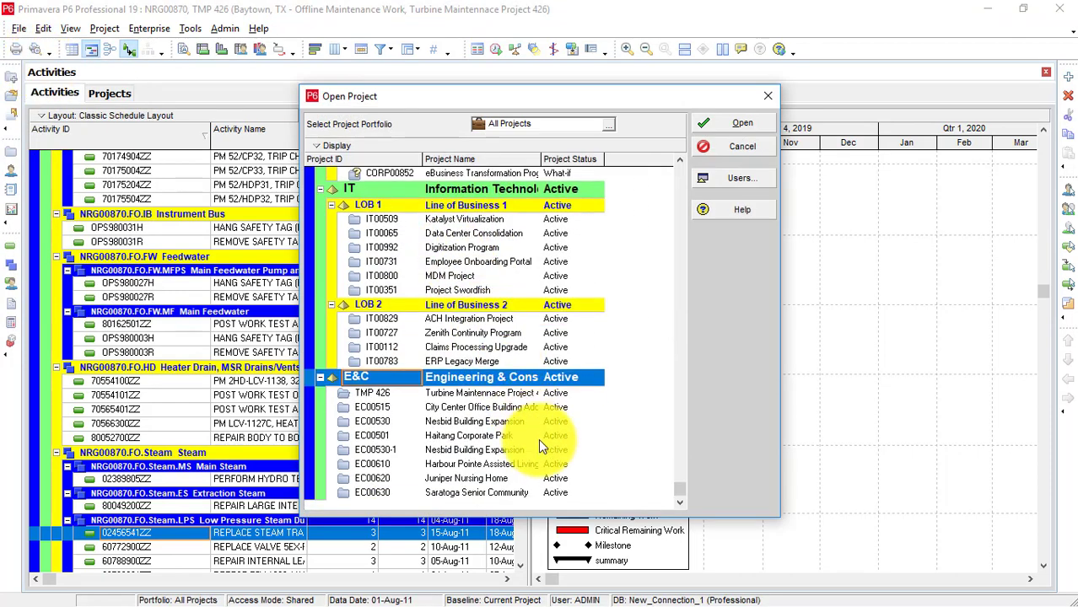
{"action": "left_click", "coordinate": [456, 394]}
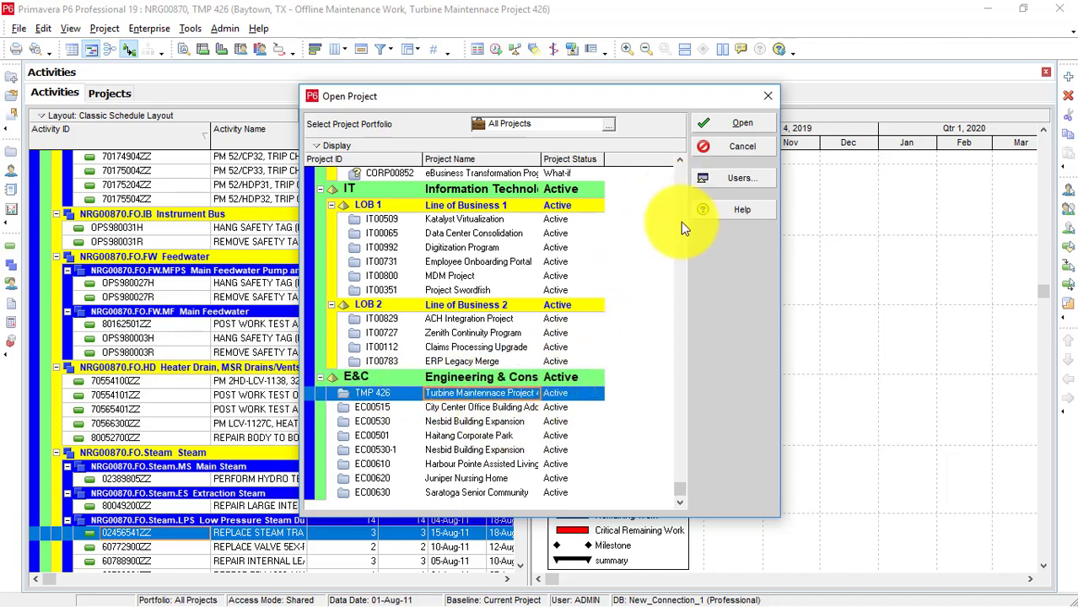
{"action": "left_click", "coordinate": [735, 127]}
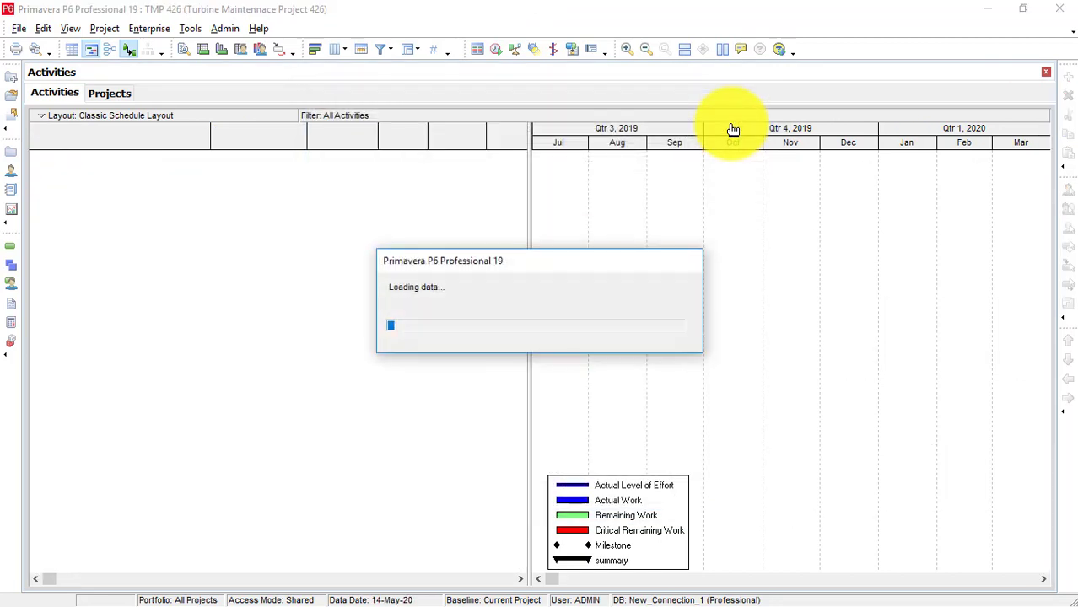